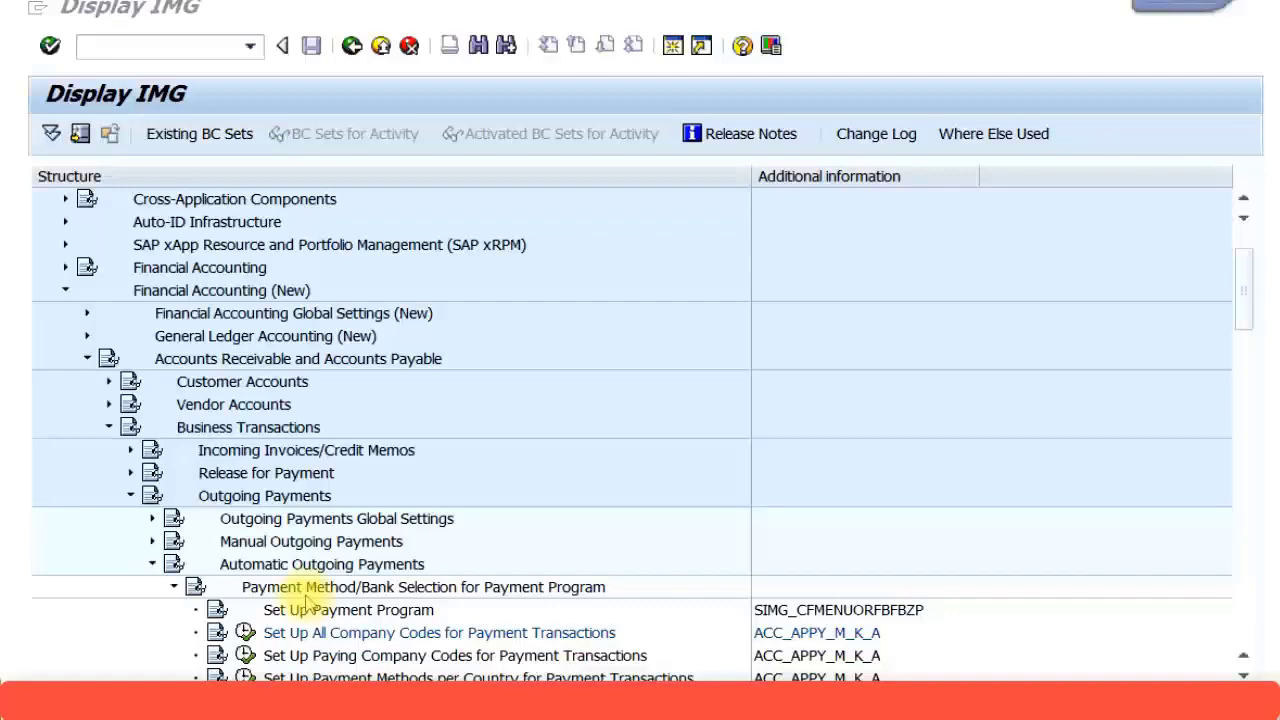
Select the Set Up Payment Program activity in the IMG tree, then go back to SAP Easy Access
click(310, 609)
scroll(310, 609, down, 3)
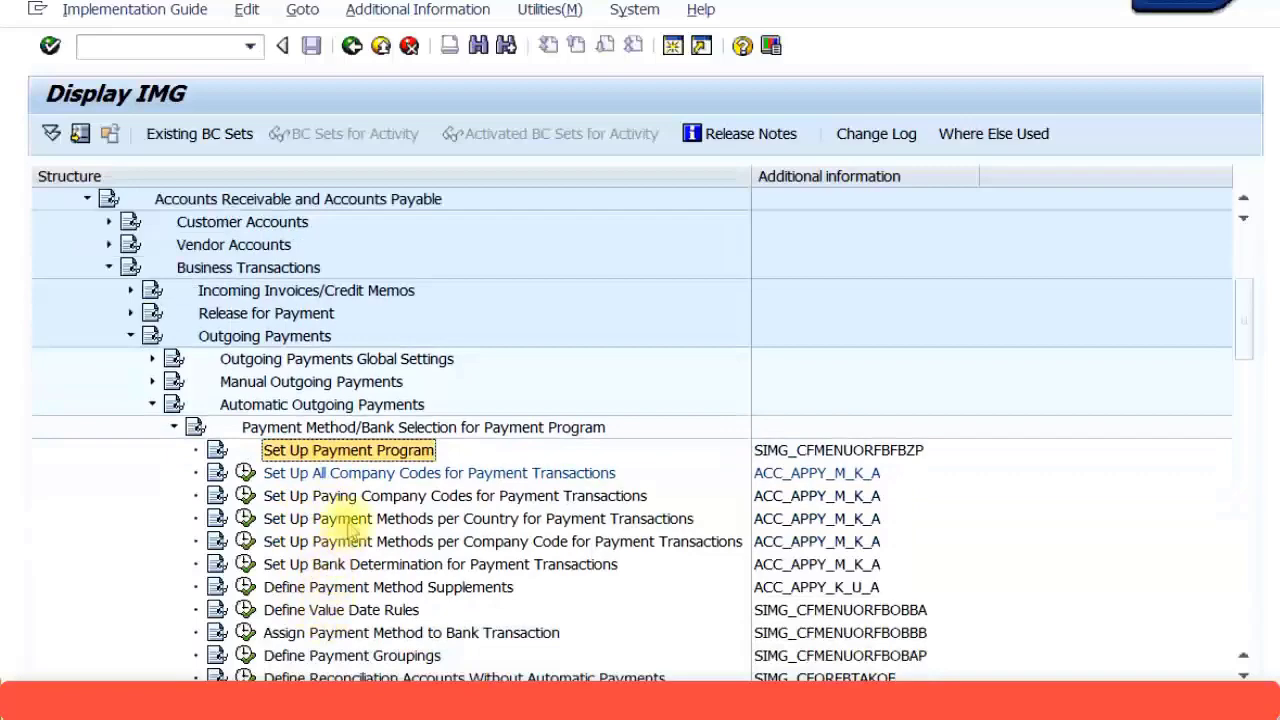
scroll(354, 589, down, 1)
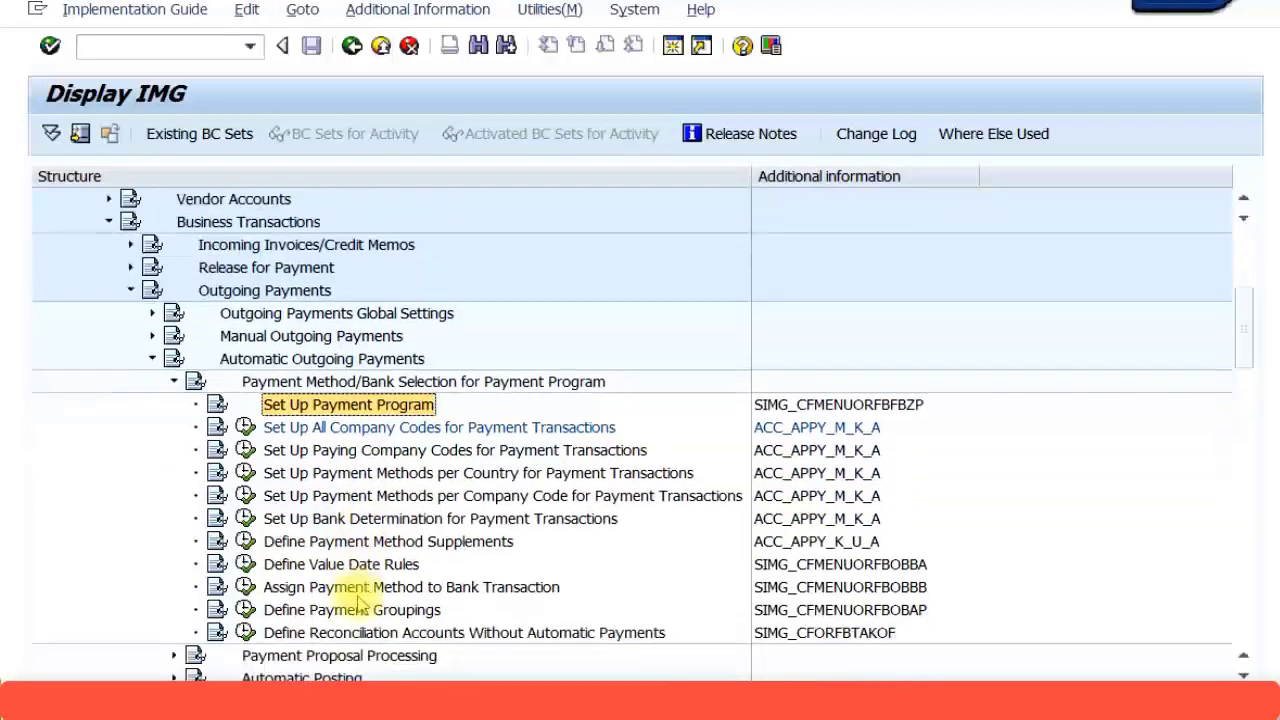
scroll(362, 598, up, 4)
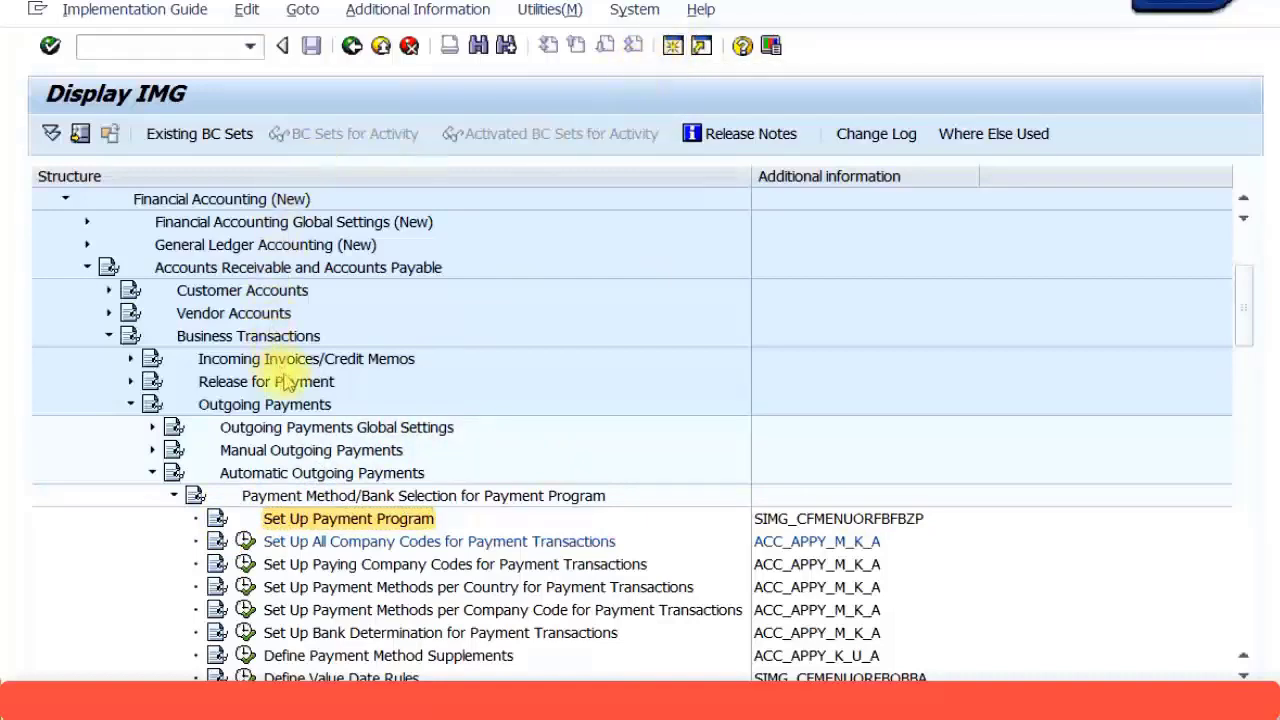
key(F3)
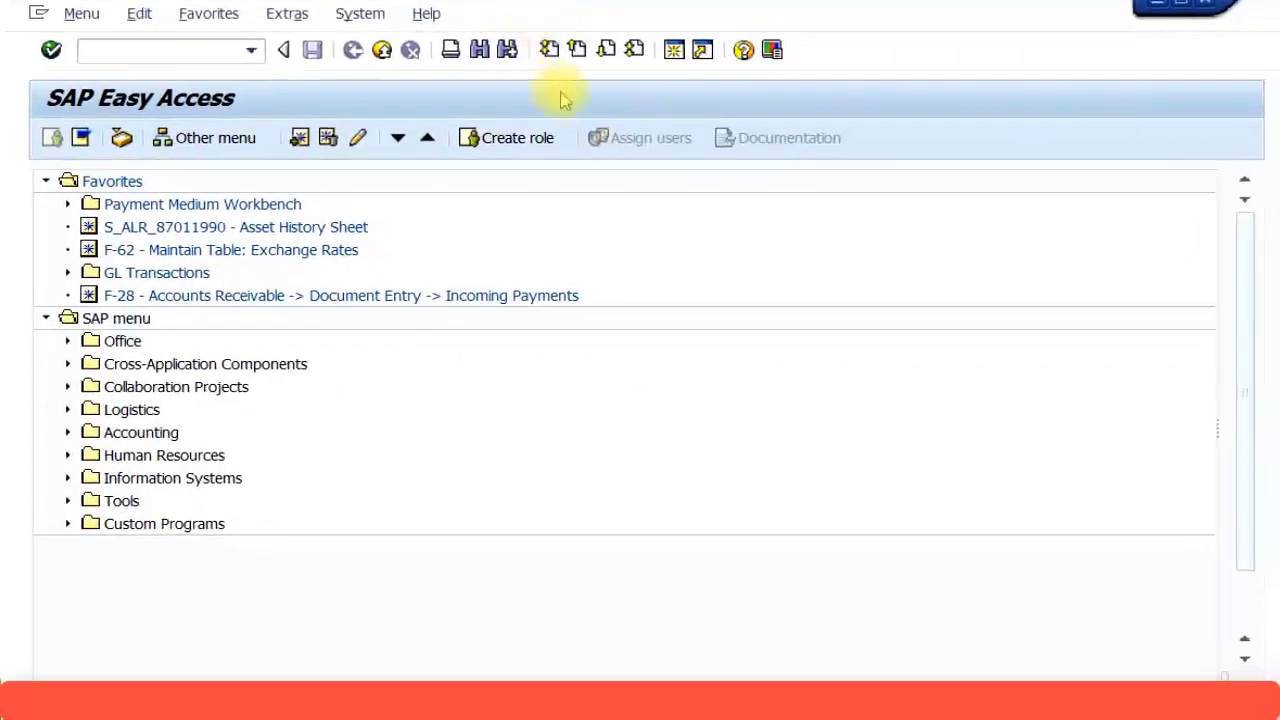
Run transaction FBZP to open Customizing: Maintain Payment Program
text(BZP)
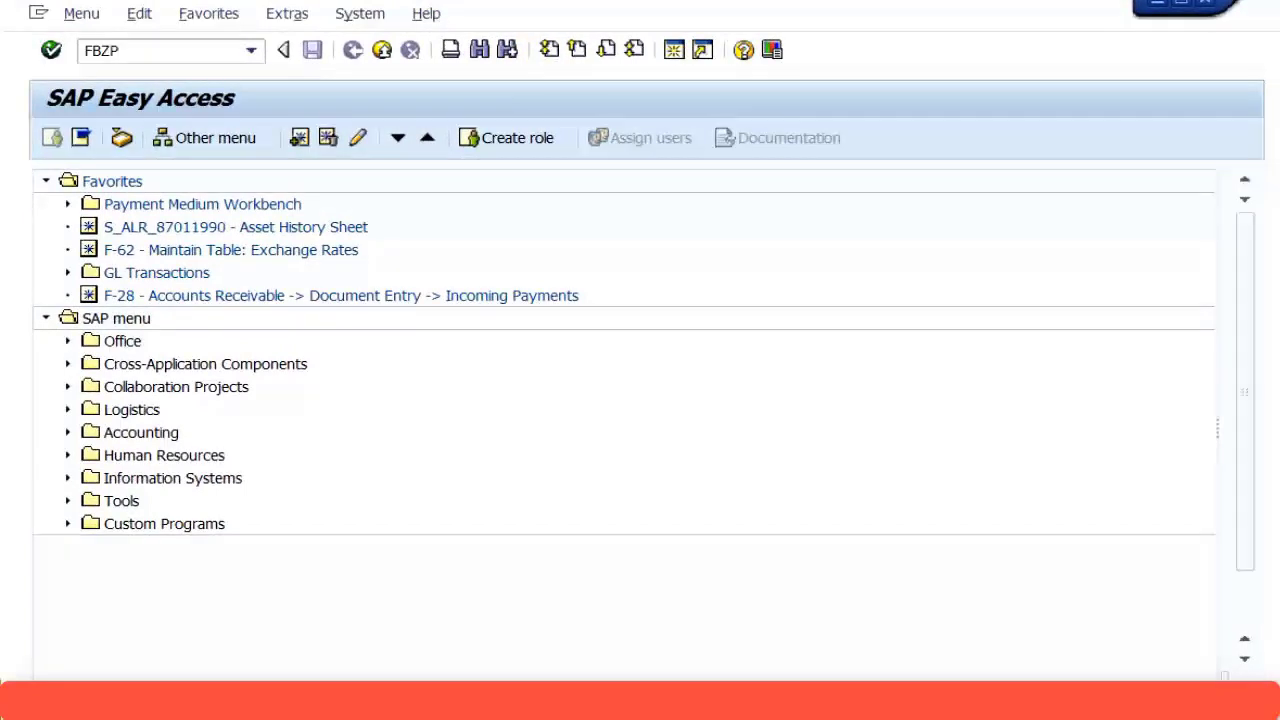
key(Return)
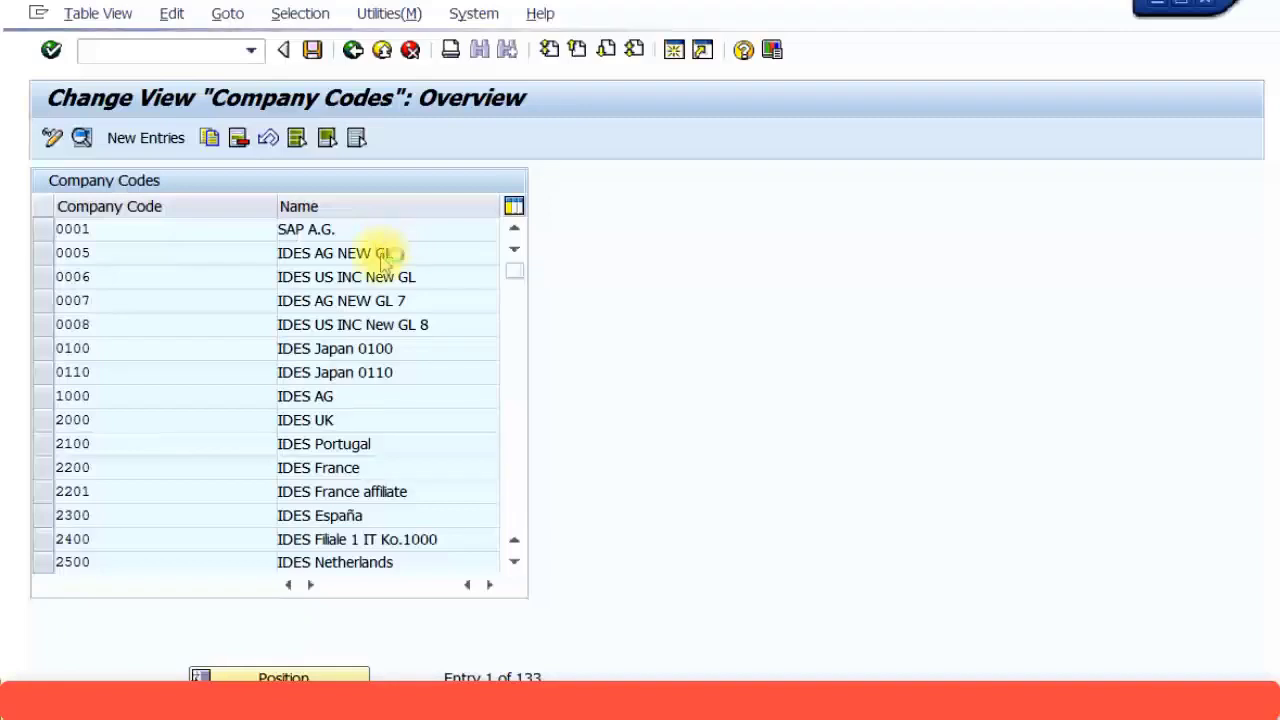
Find company code Z123 MNM Resources in the list and open its details
scroll(384, 256, down, 1)
scroll(383, 260, down, 1)
scroll(384, 262, down, 1)
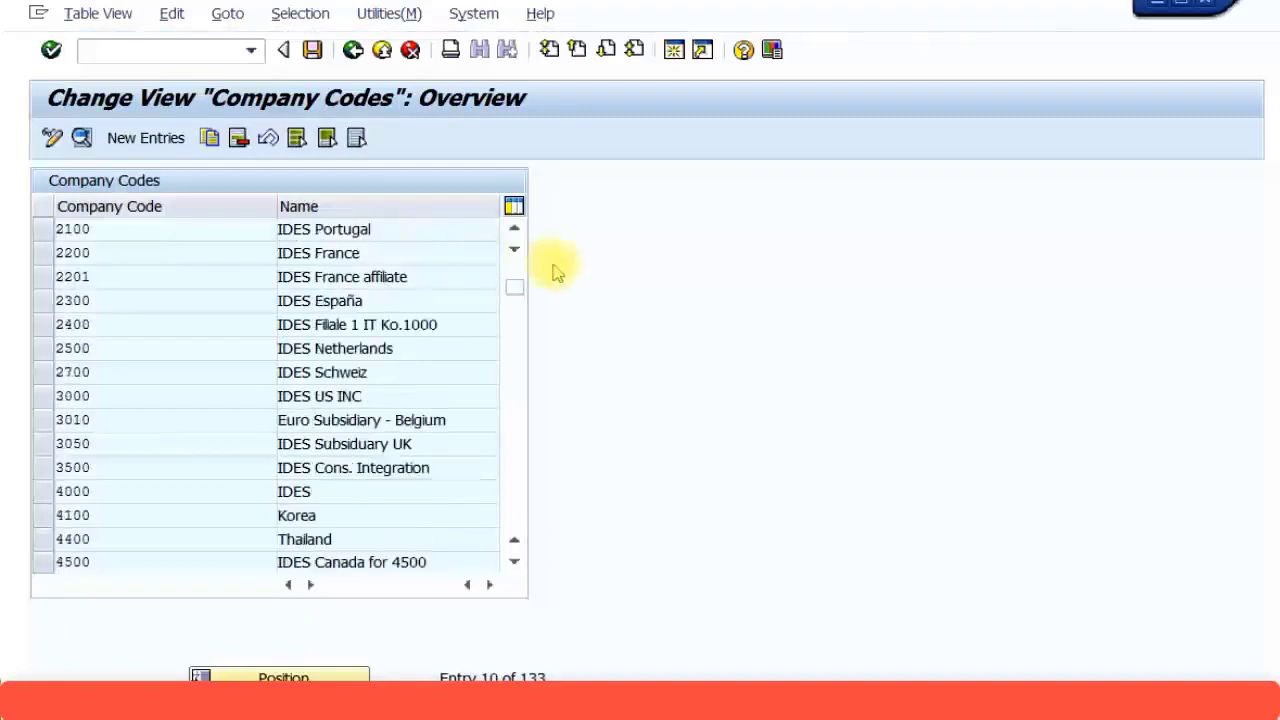
drag(516, 450, 512, 520)
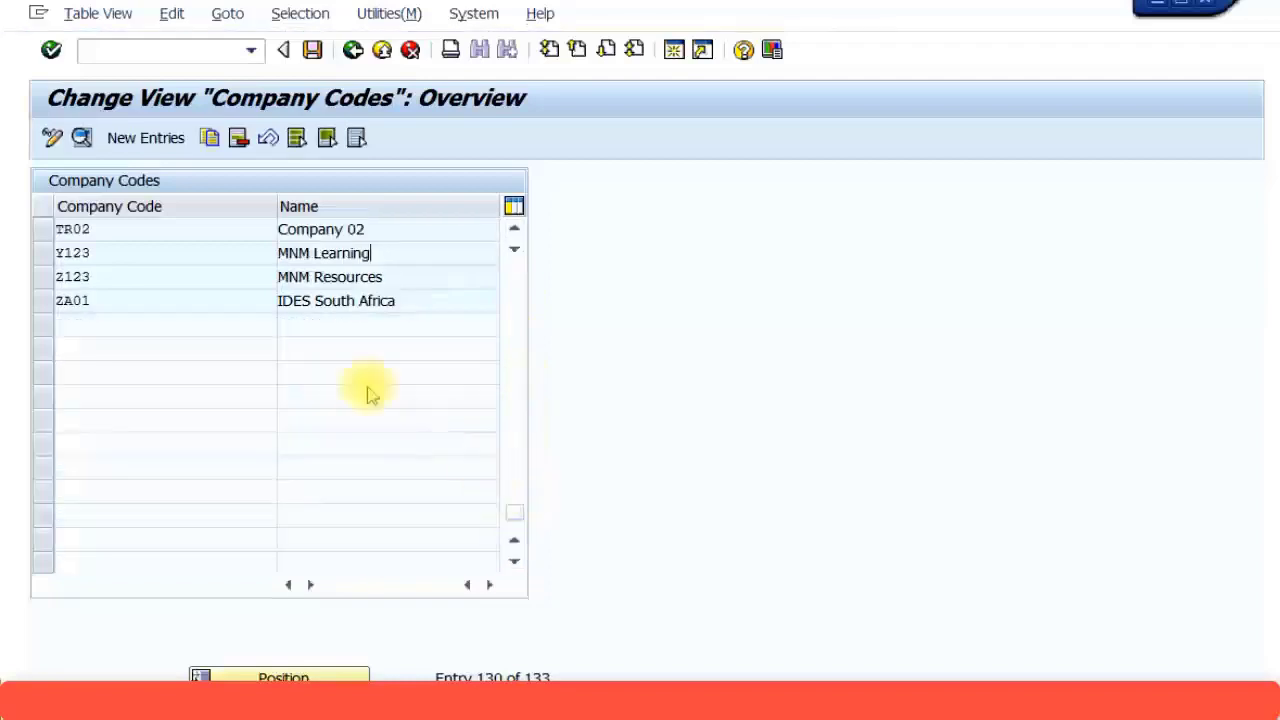
click(40, 280)
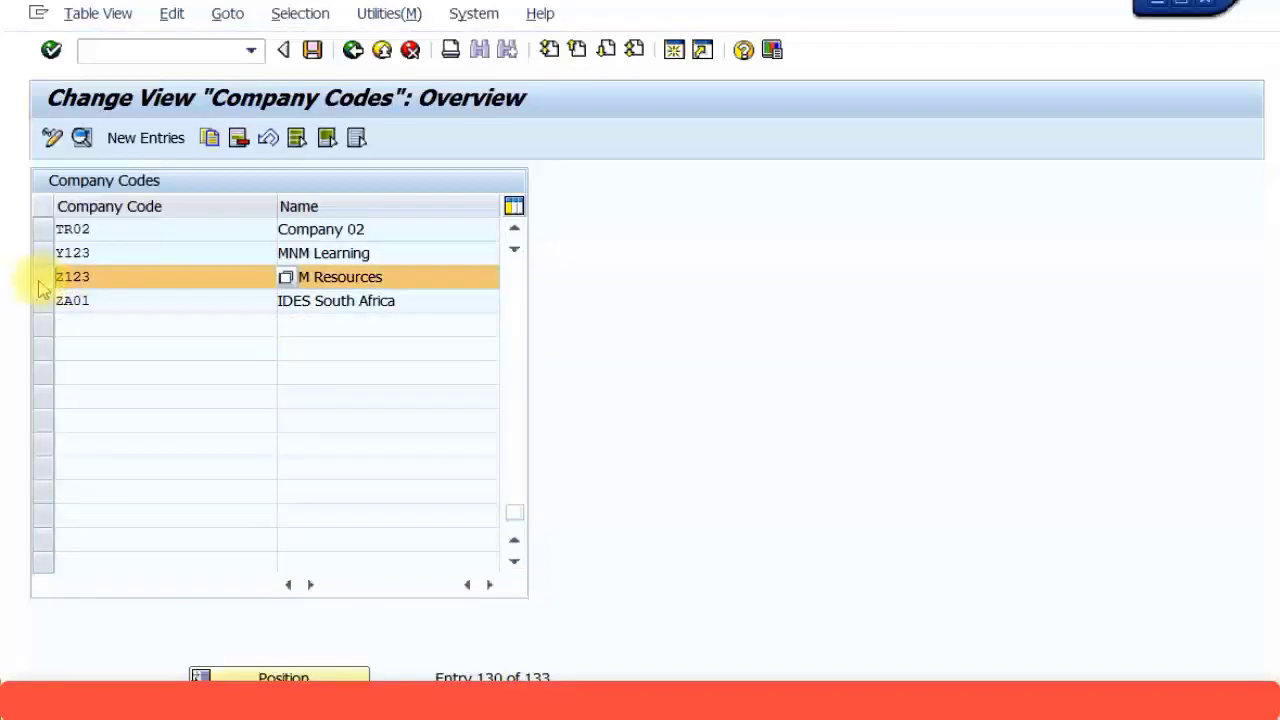
double_click(252, 286)
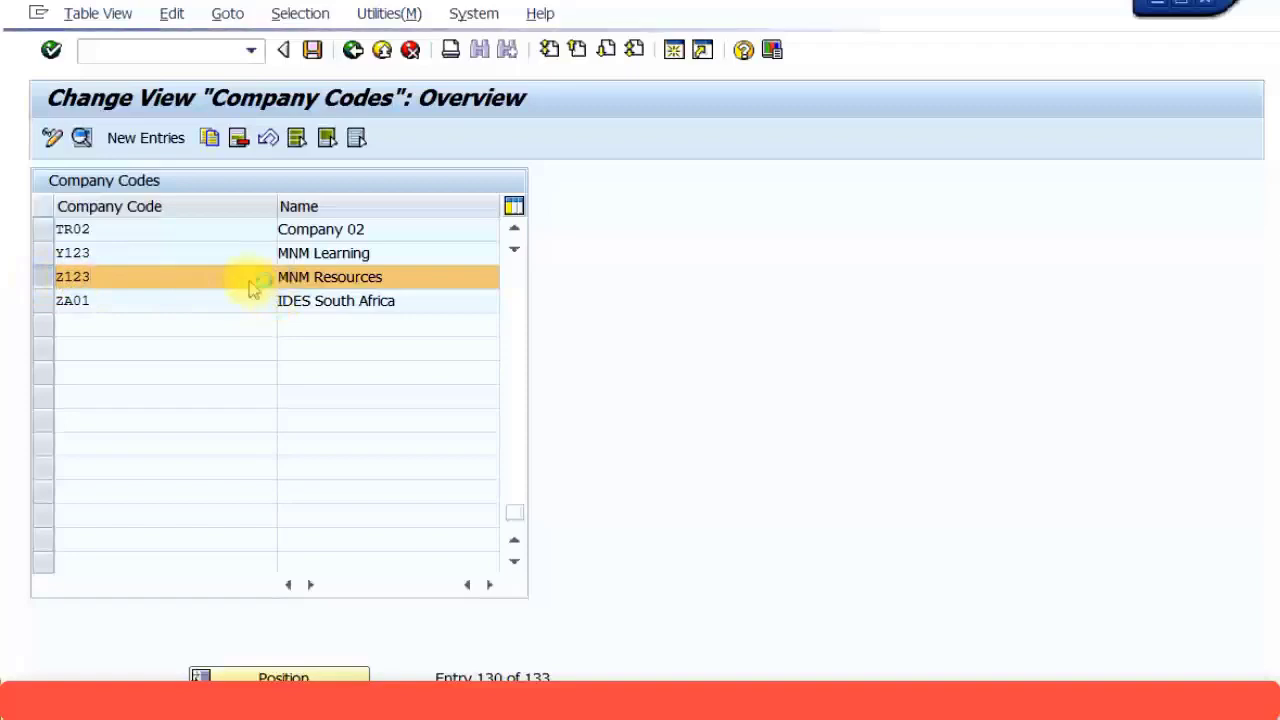
Reopen Z123's details from the list and place the cursor in Sending company code
click(351, 50)
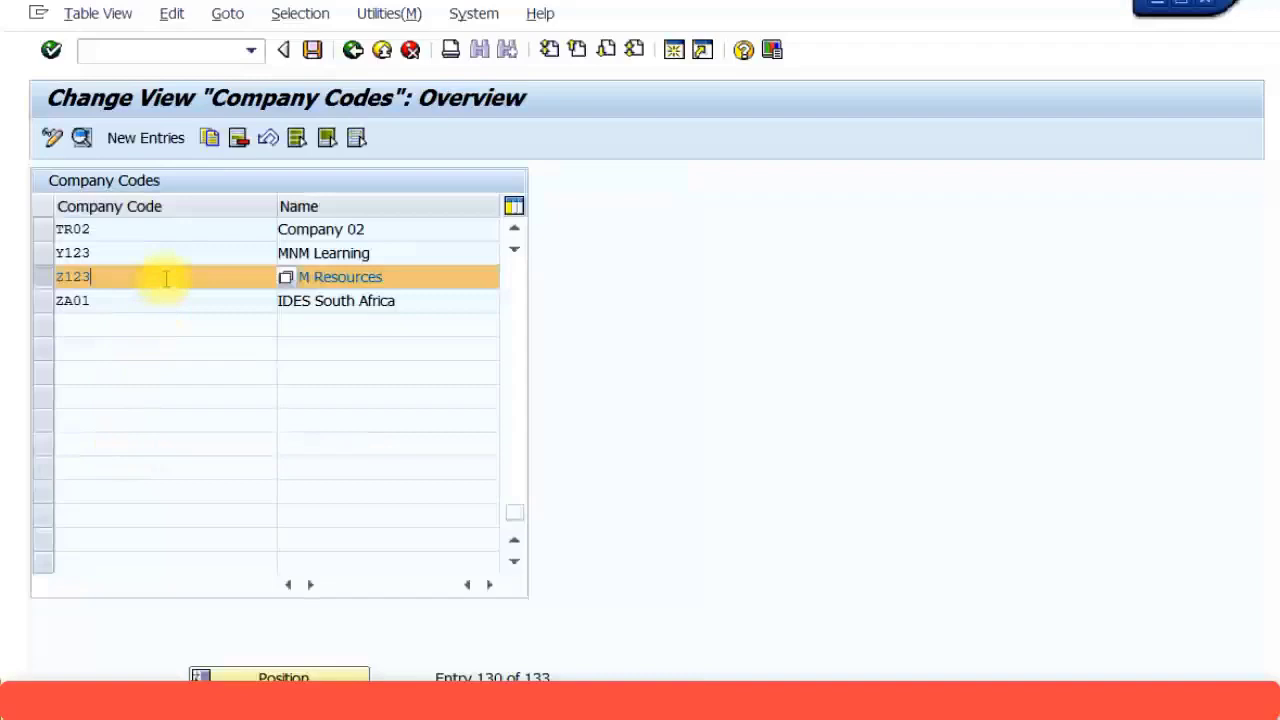
double_click(166, 278)
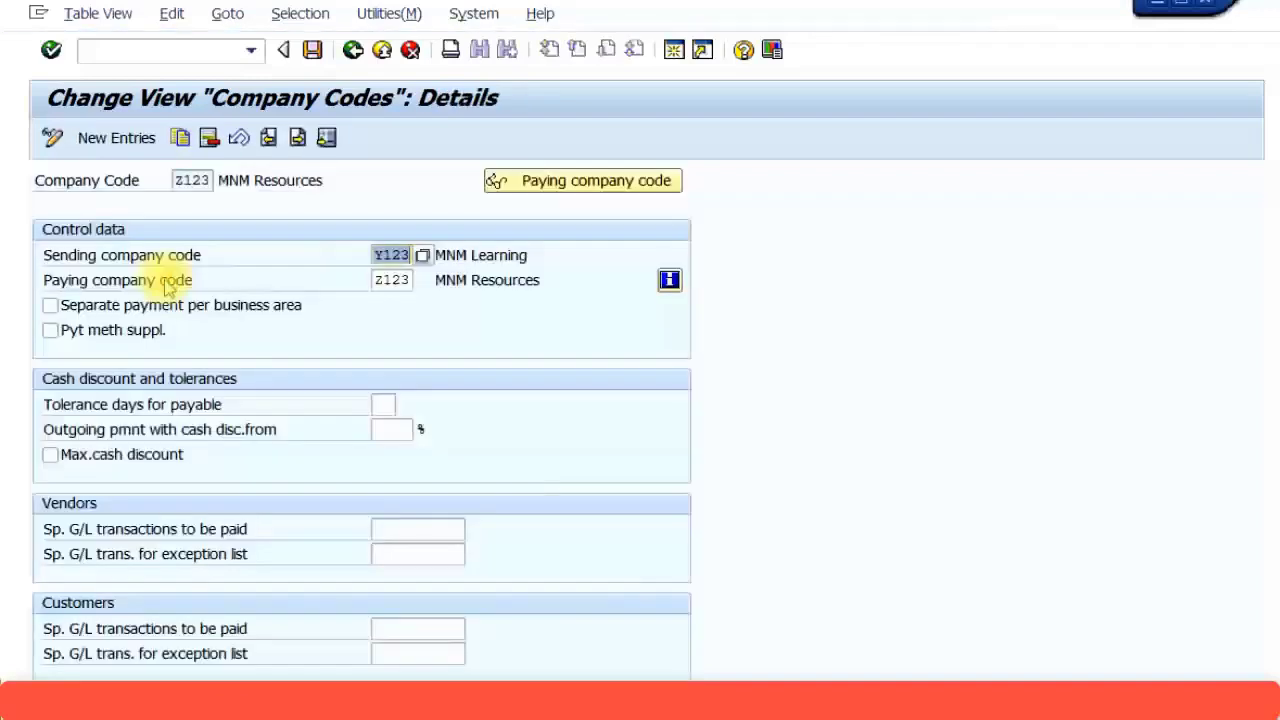
click(392, 255)
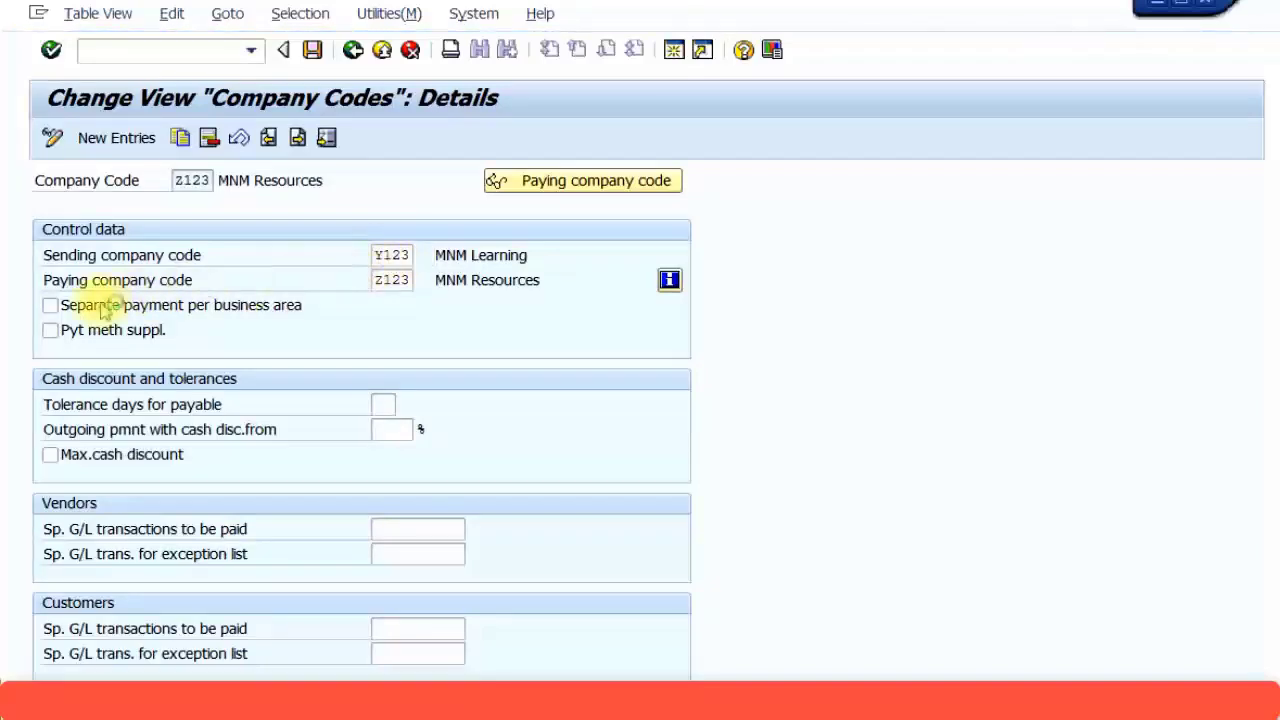
Show the F1 help for Sending company code and move the help window higher
key(F1)
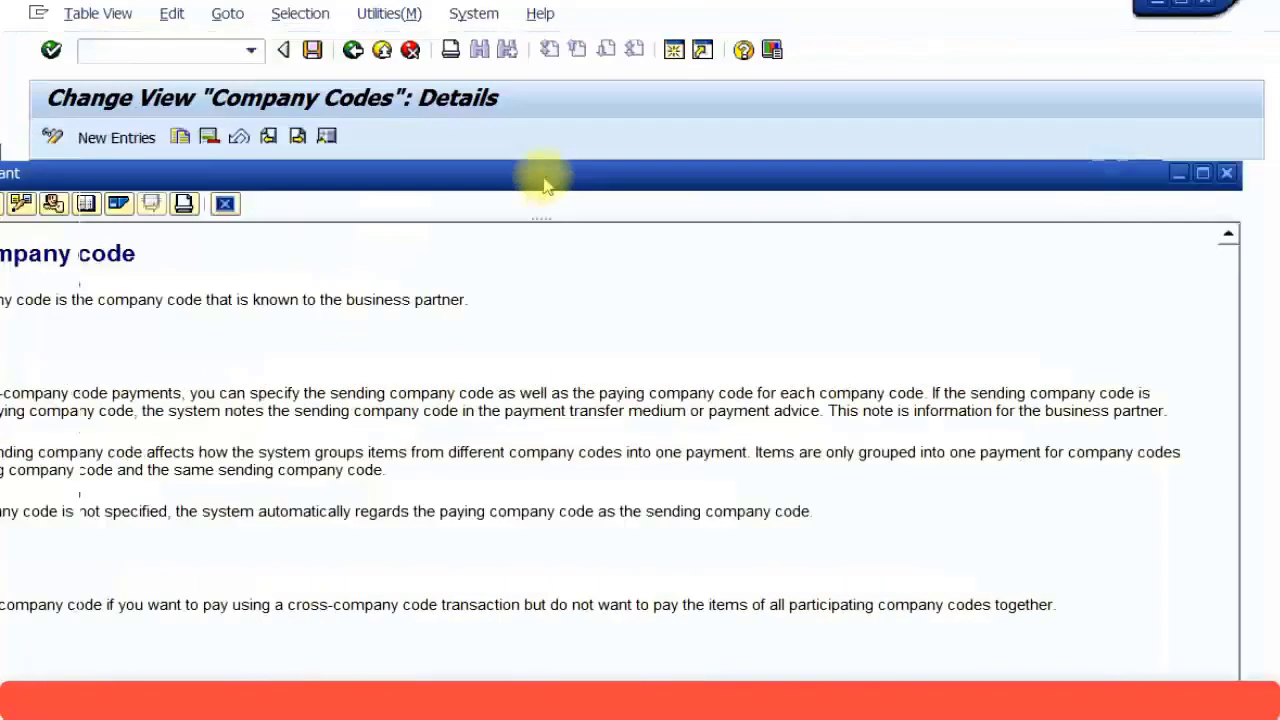
drag(543, 183, 766, 34)
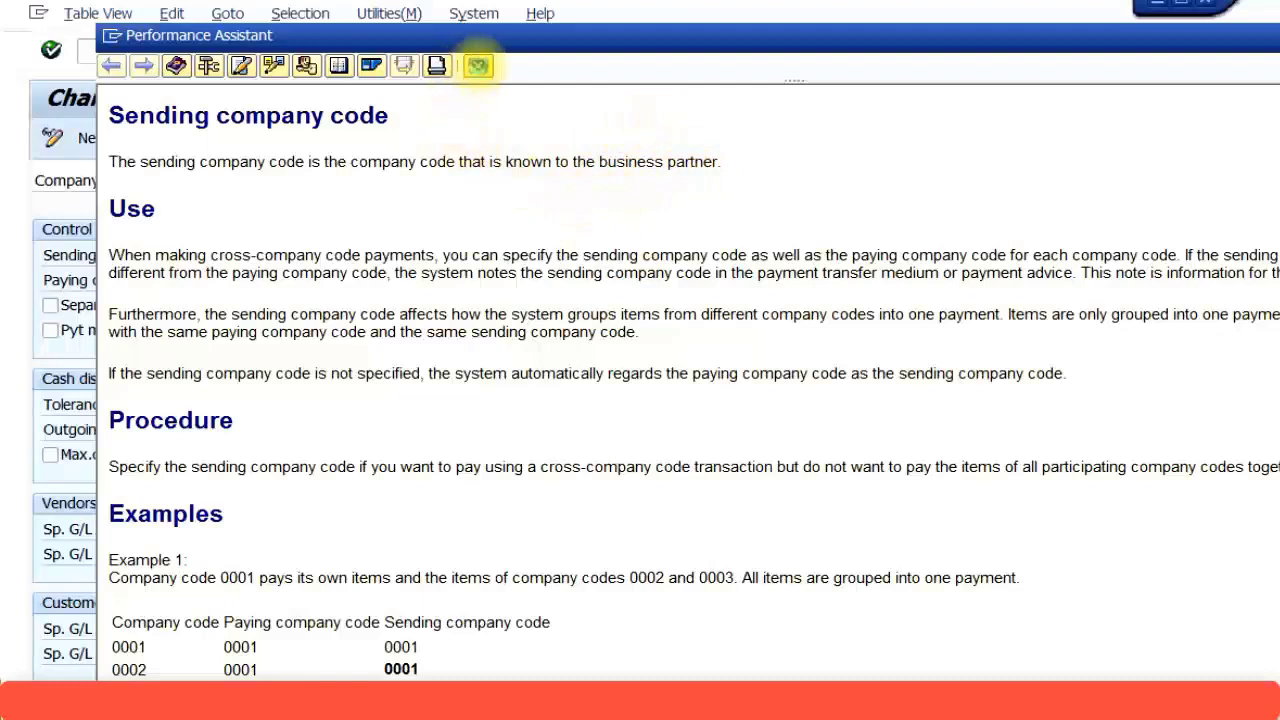
Replace sending company code Y123 with Z123, noting the vendor and customer special G/L fields
click(70, 258)
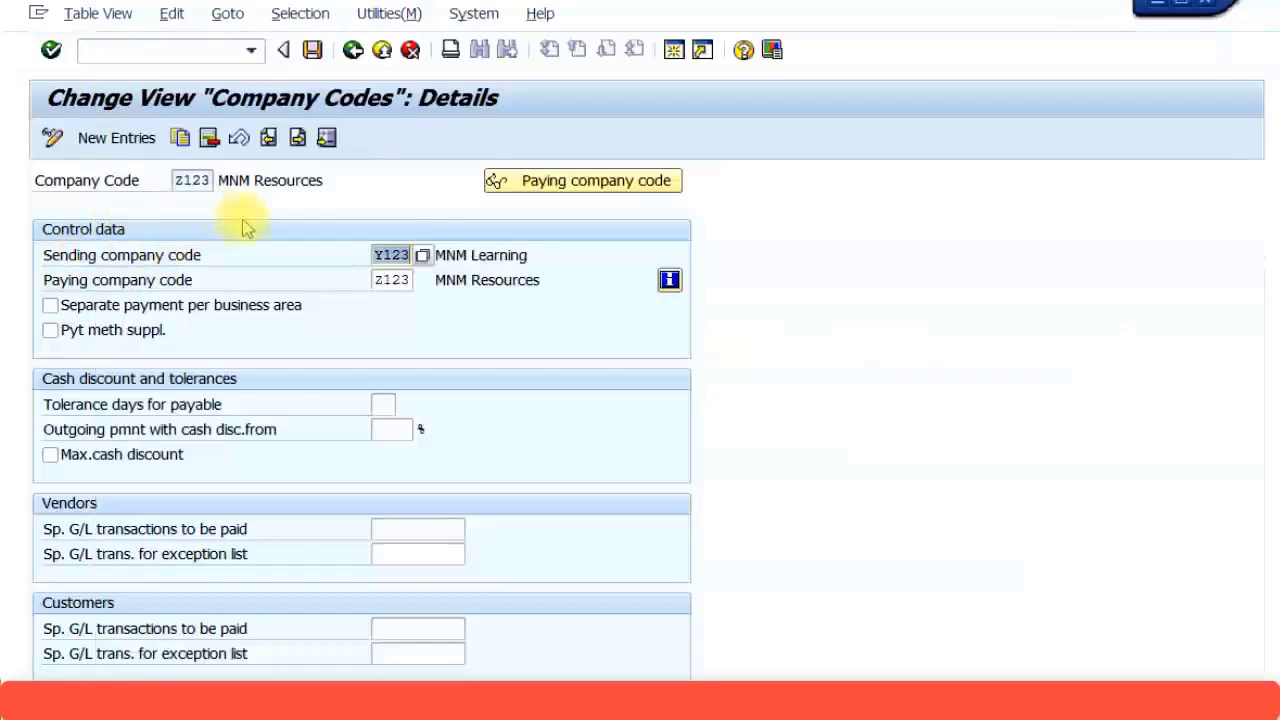
click(378, 281)
drag(378, 281, 445, 258)
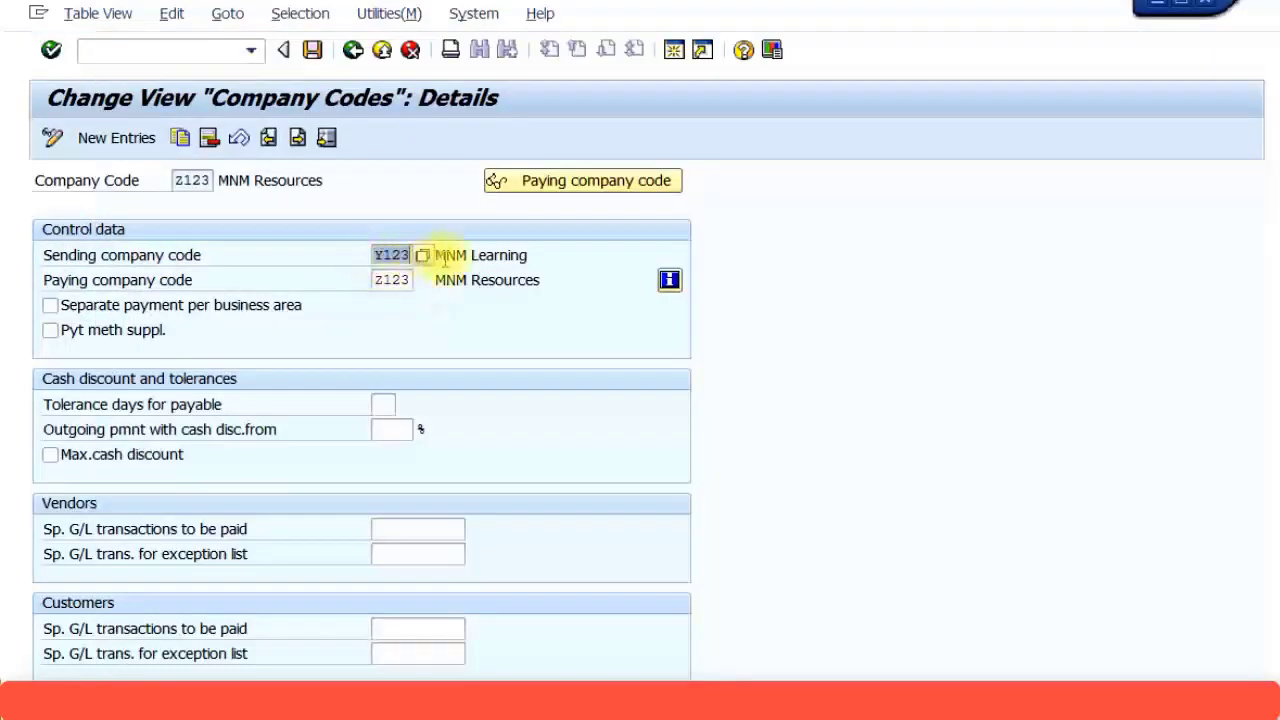
text(Z123)
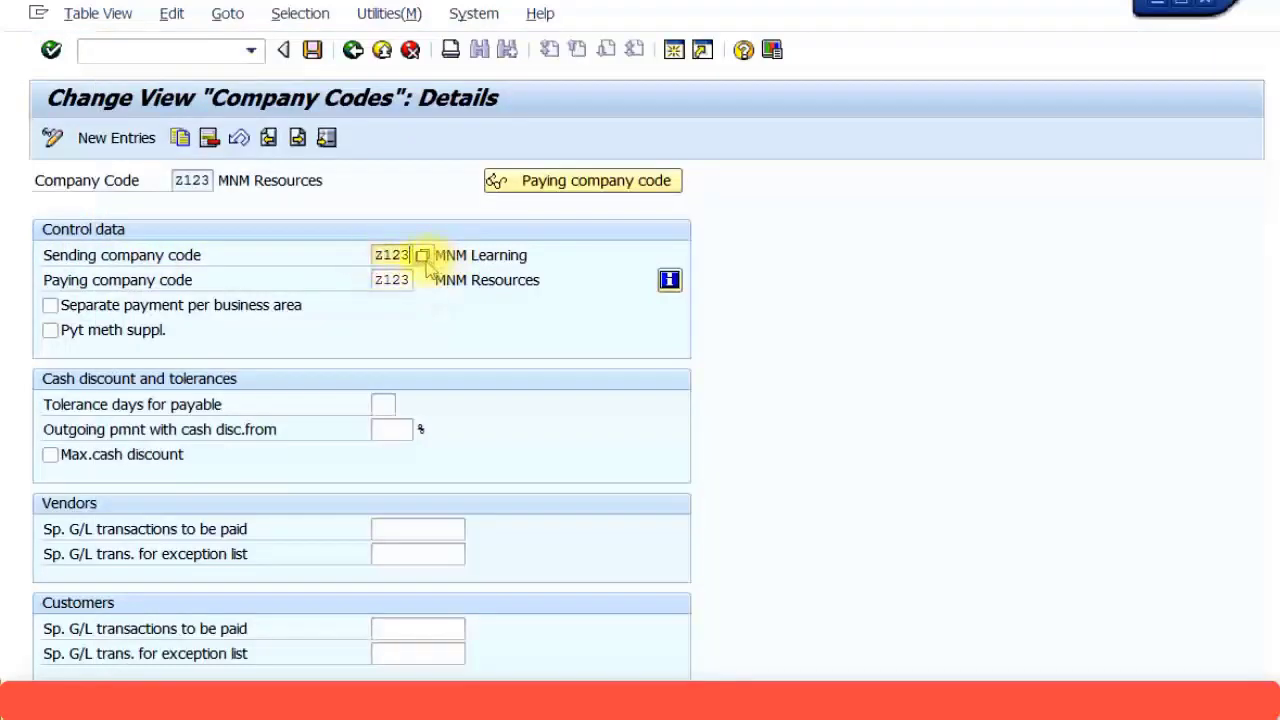
click(391, 530)
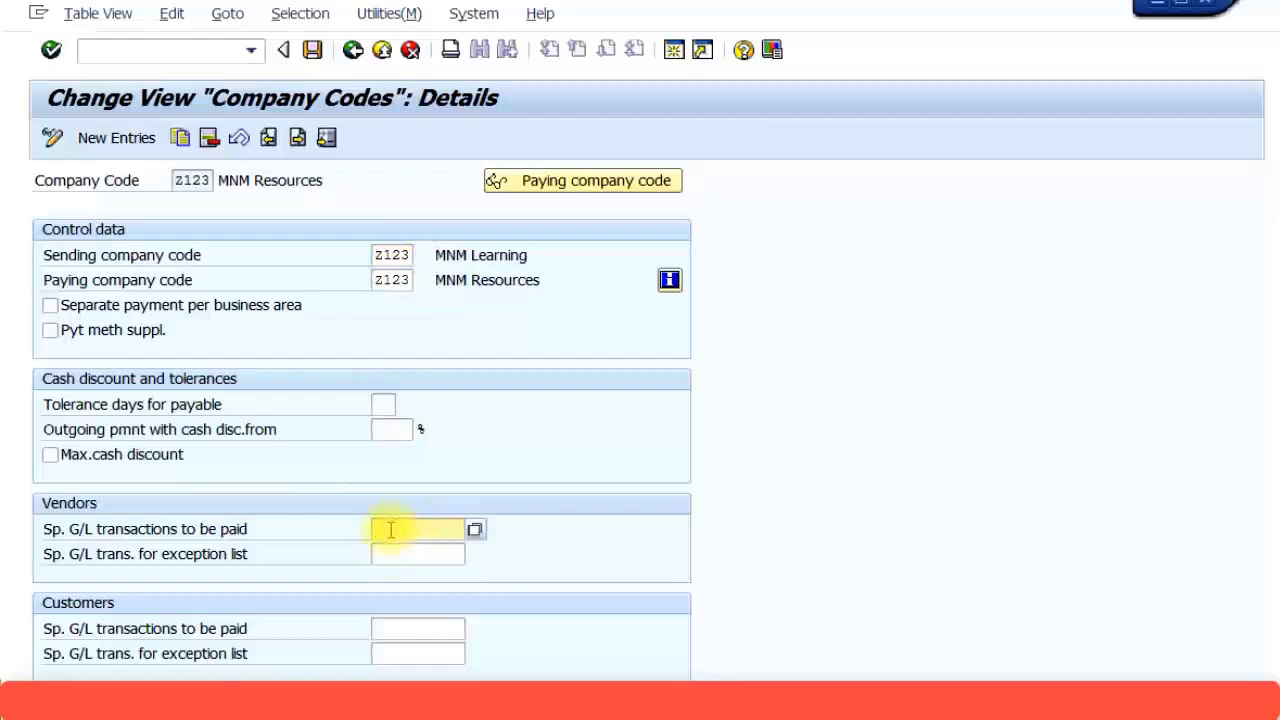
click(398, 634)
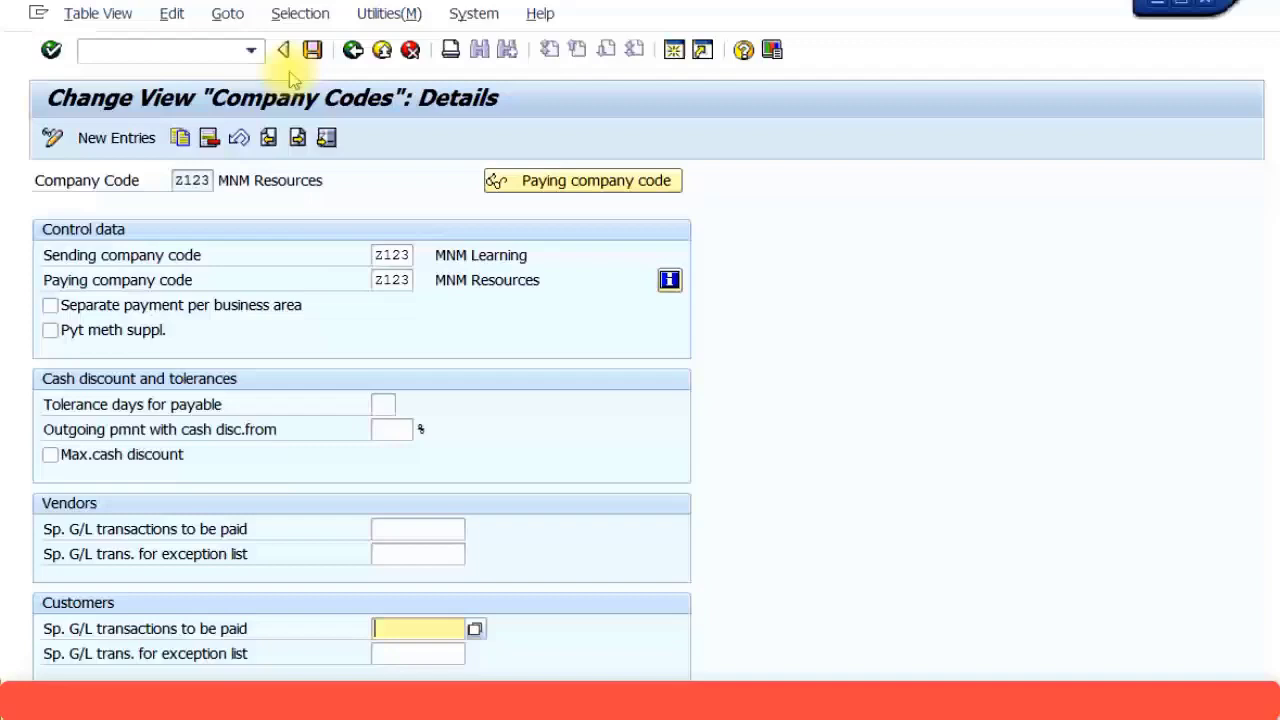
Save the change under the customizing request and return to the company codes overview
click(313, 52)
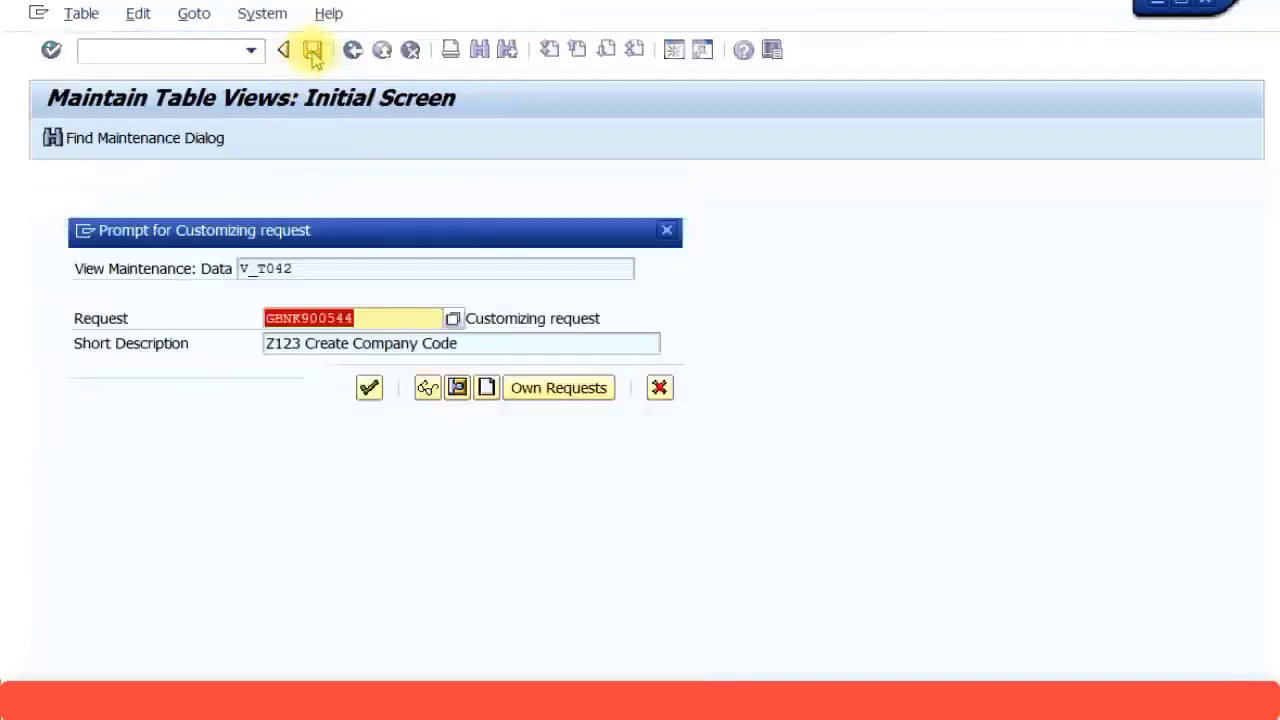
click(369, 389)
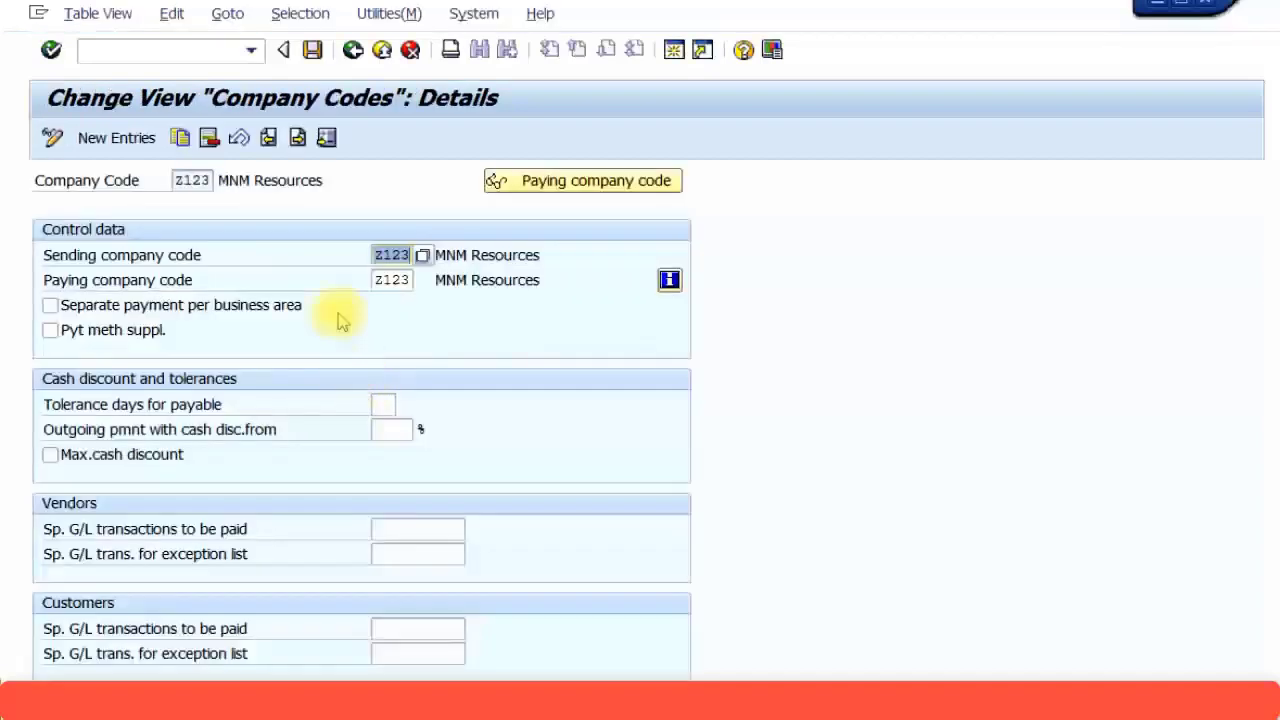
click(355, 50)
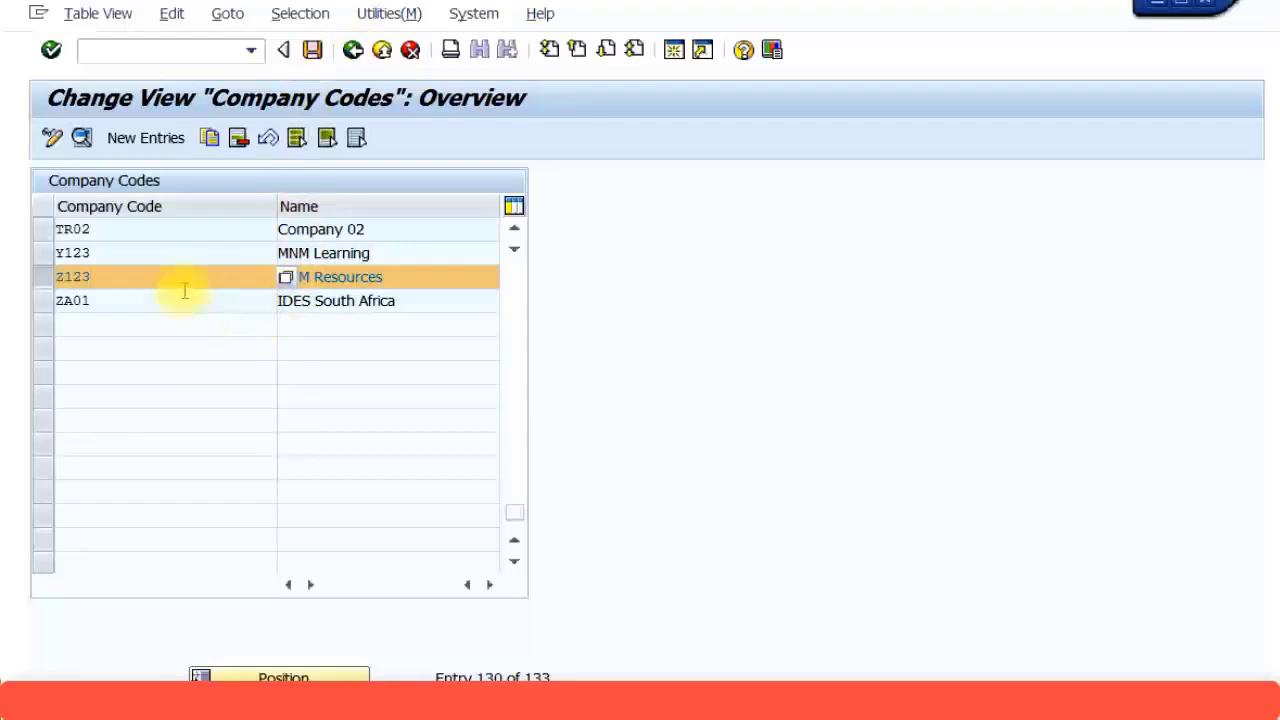
Open the Paying company codes list and start a new entry for Z123
click(352, 50)
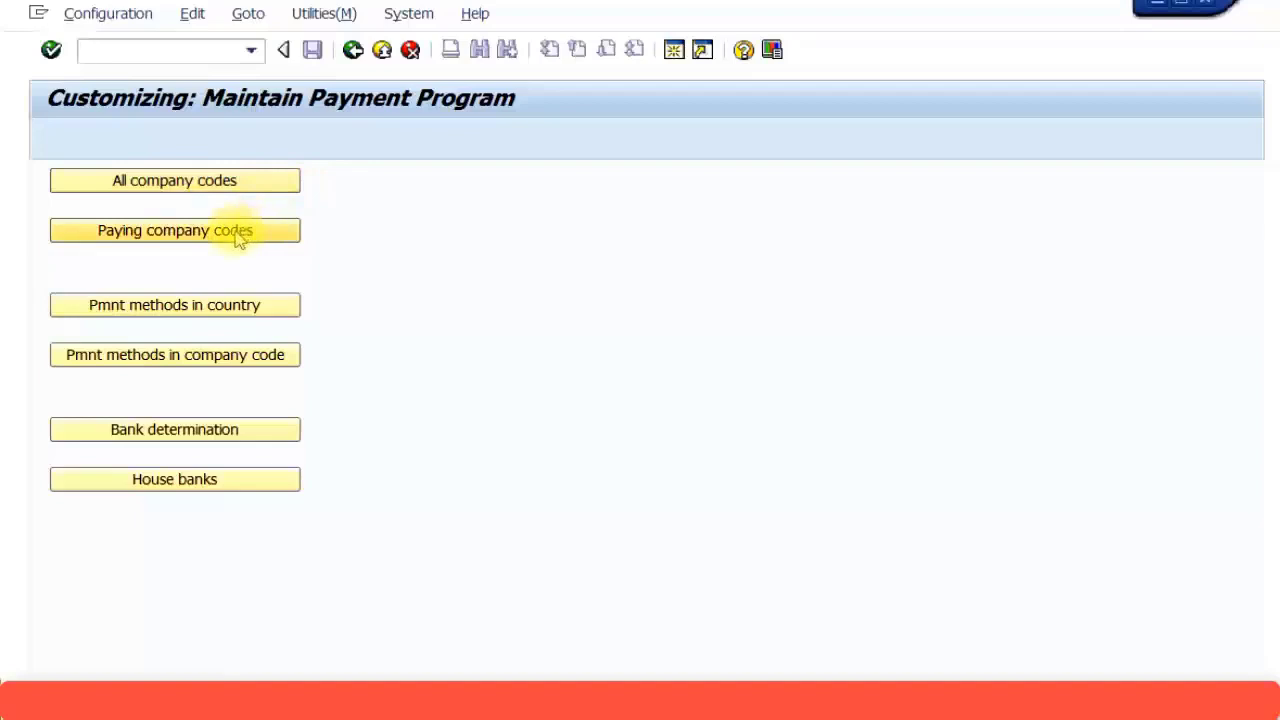
click(237, 232)
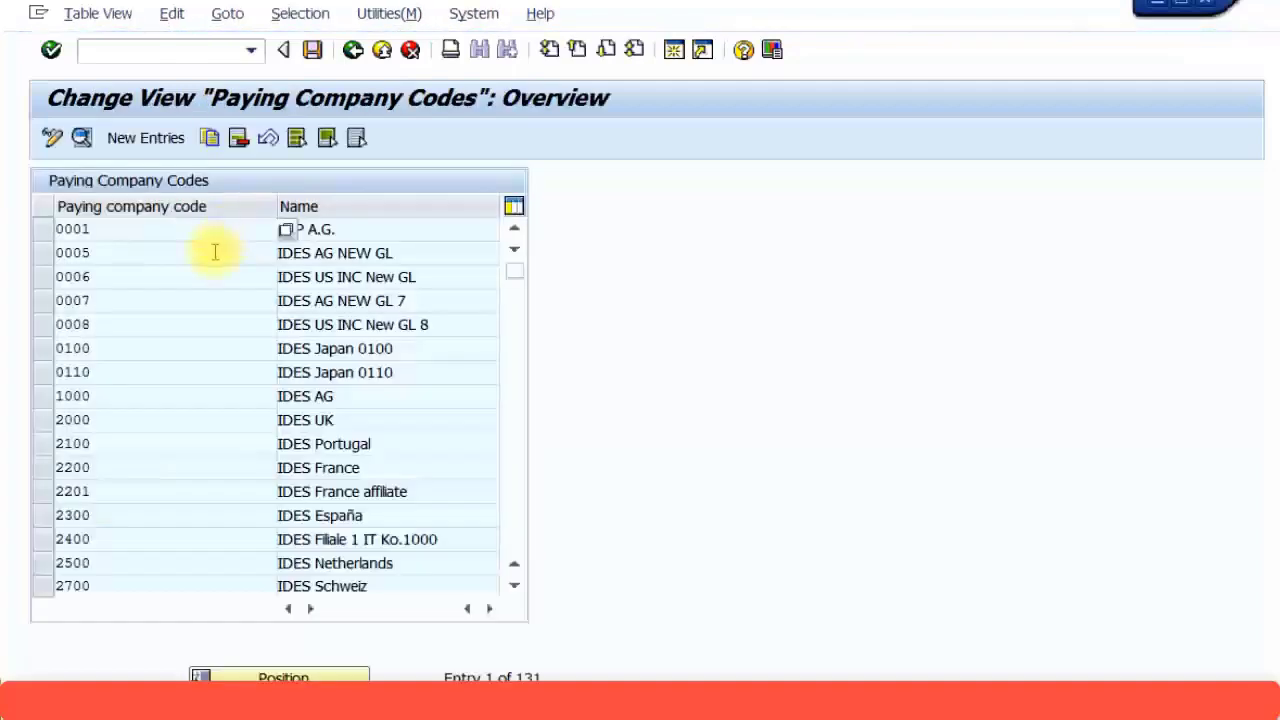
drag(514, 271, 514, 548)
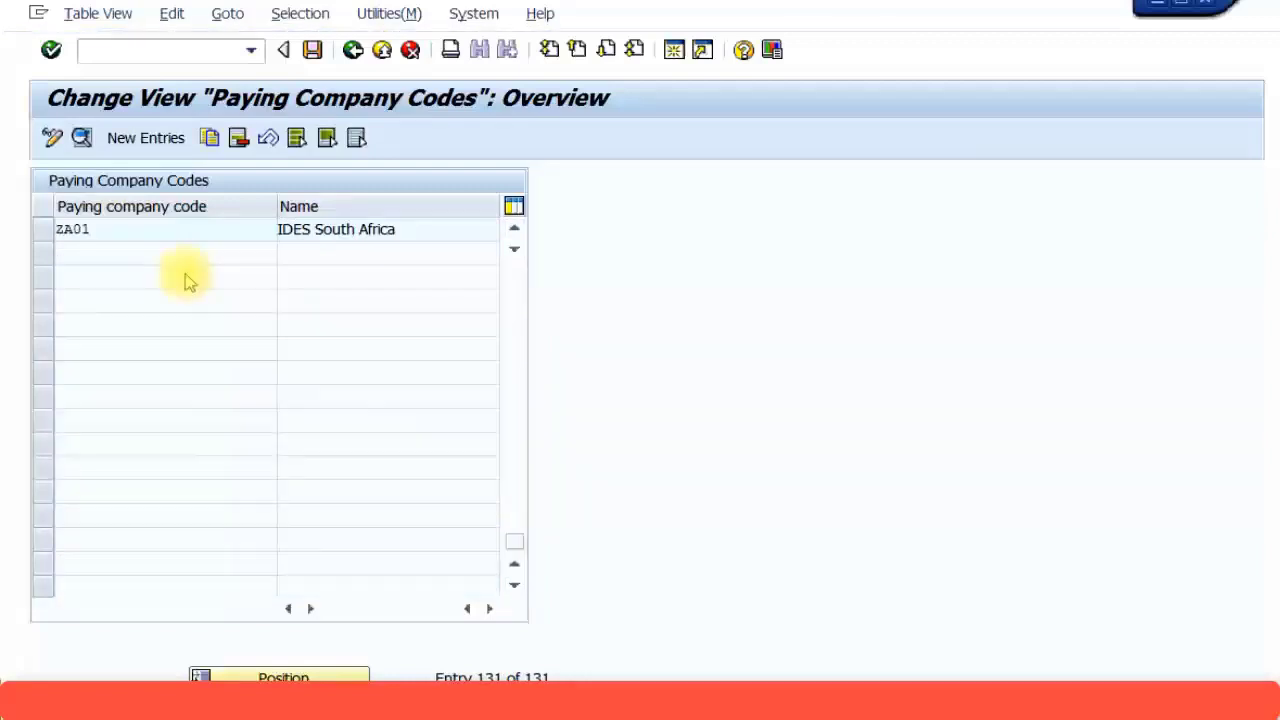
scroll(187, 273, up, 1)
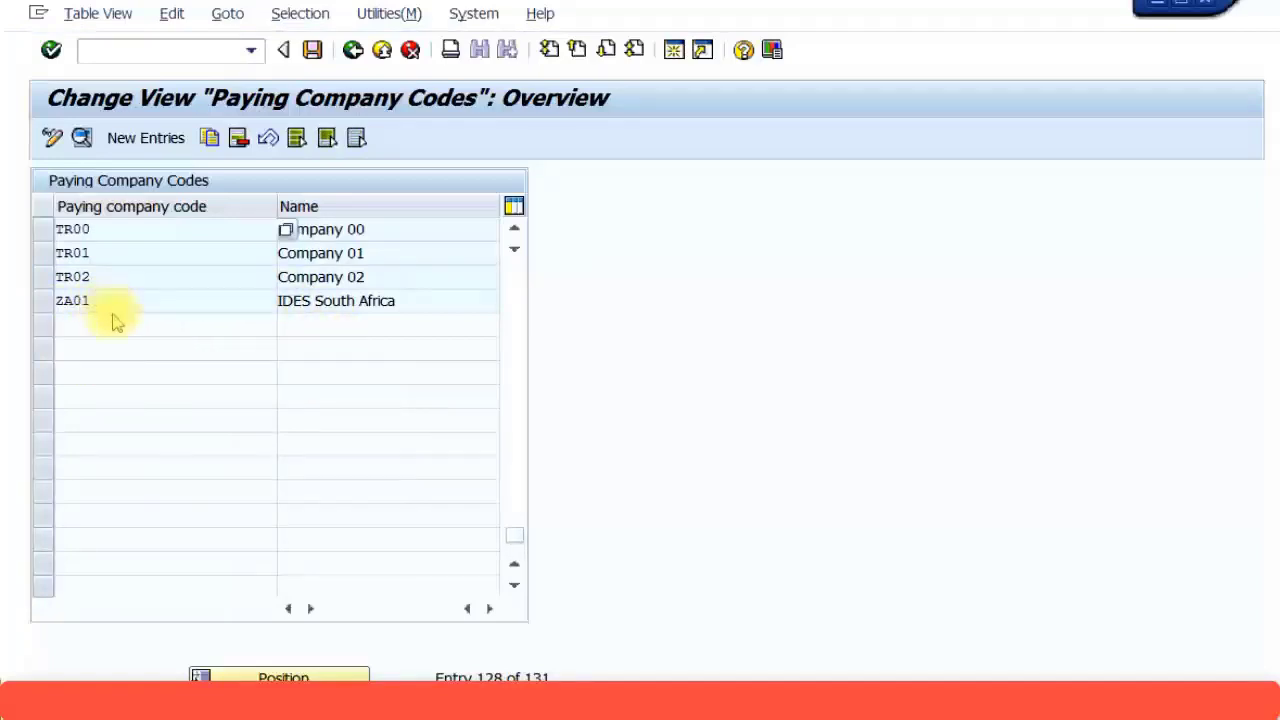
click(148, 141)
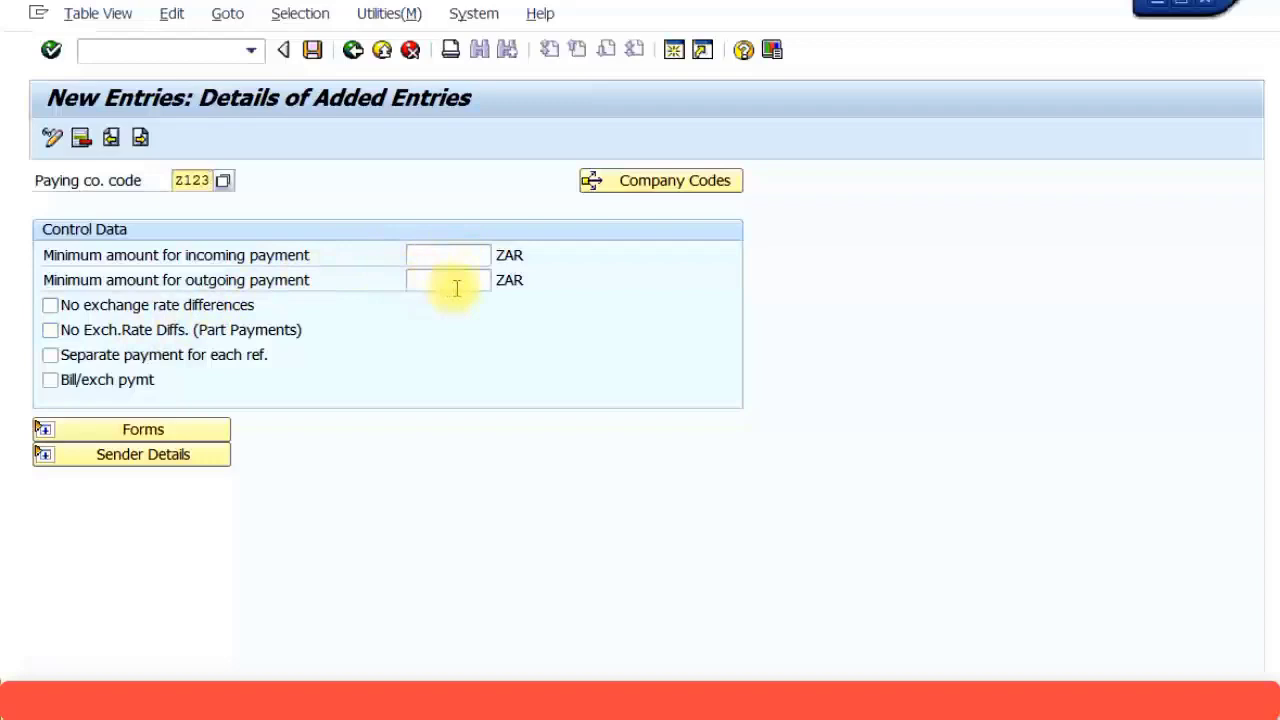
Keep SAPscript as Z123's payment advice form type and expand the Sender Details section
click(42, 428)
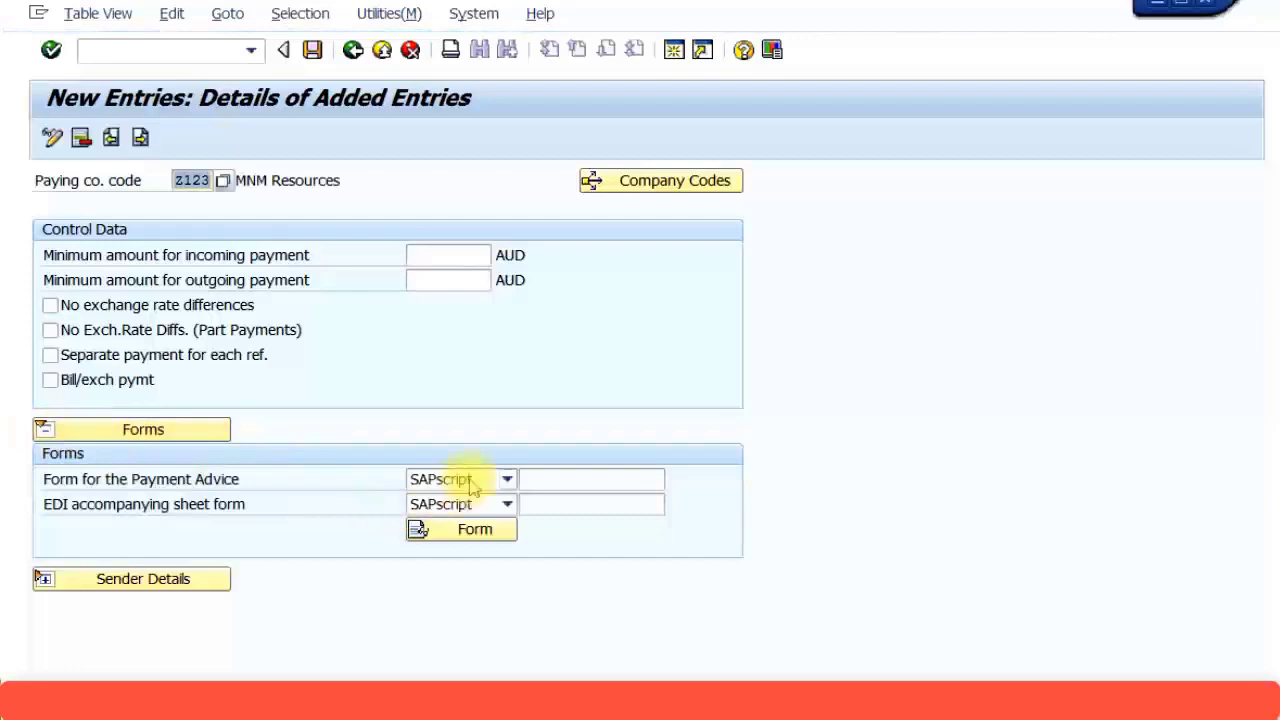
click(507, 480)
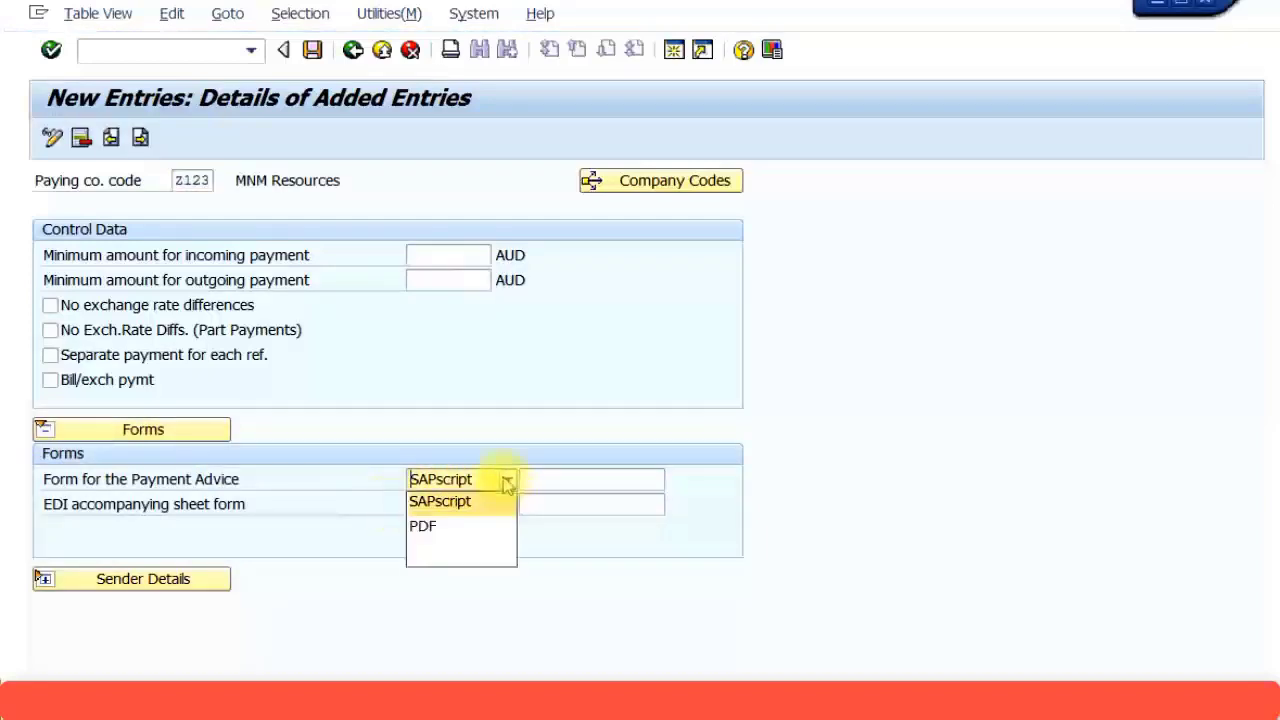
click(506, 480)
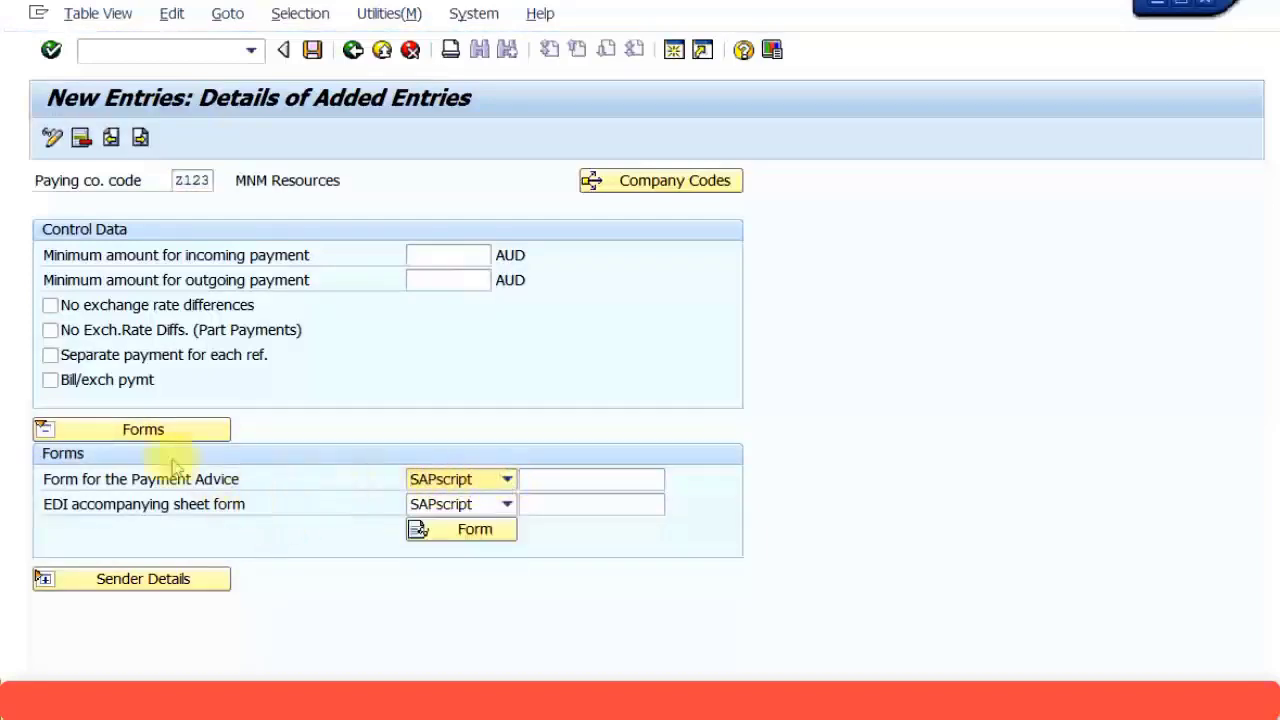
click(46, 432)
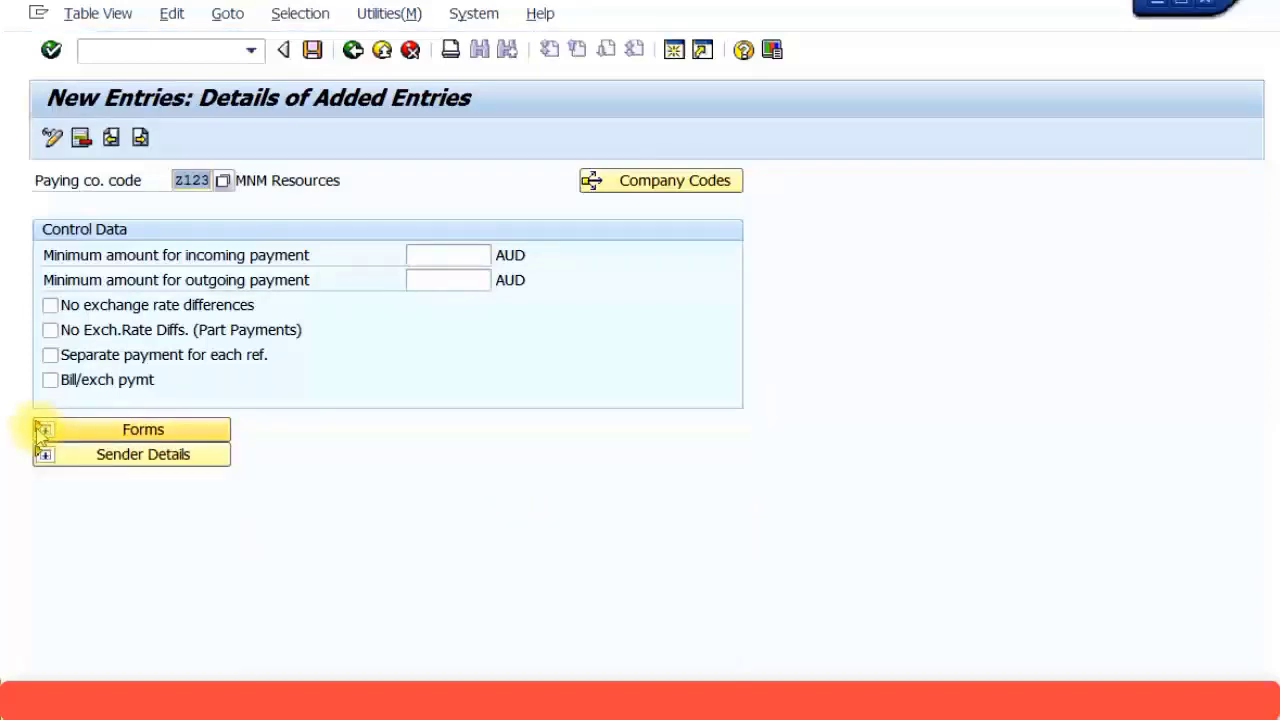
click(42, 455)
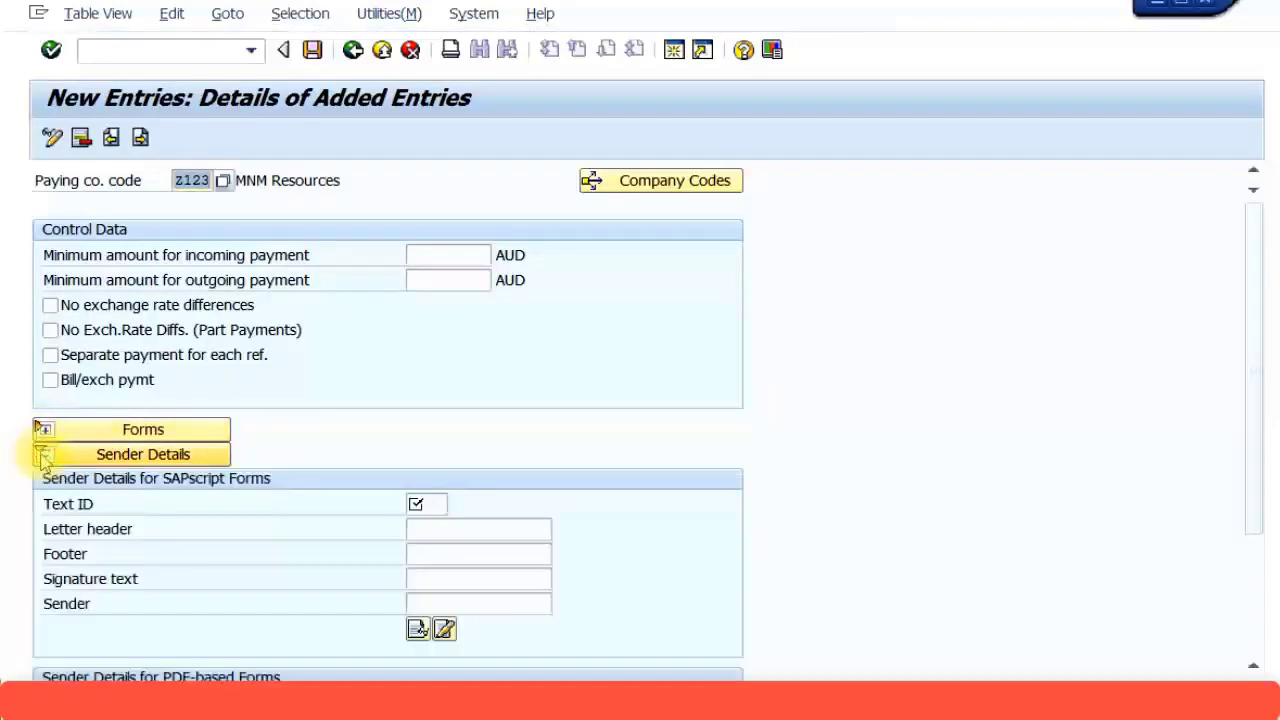